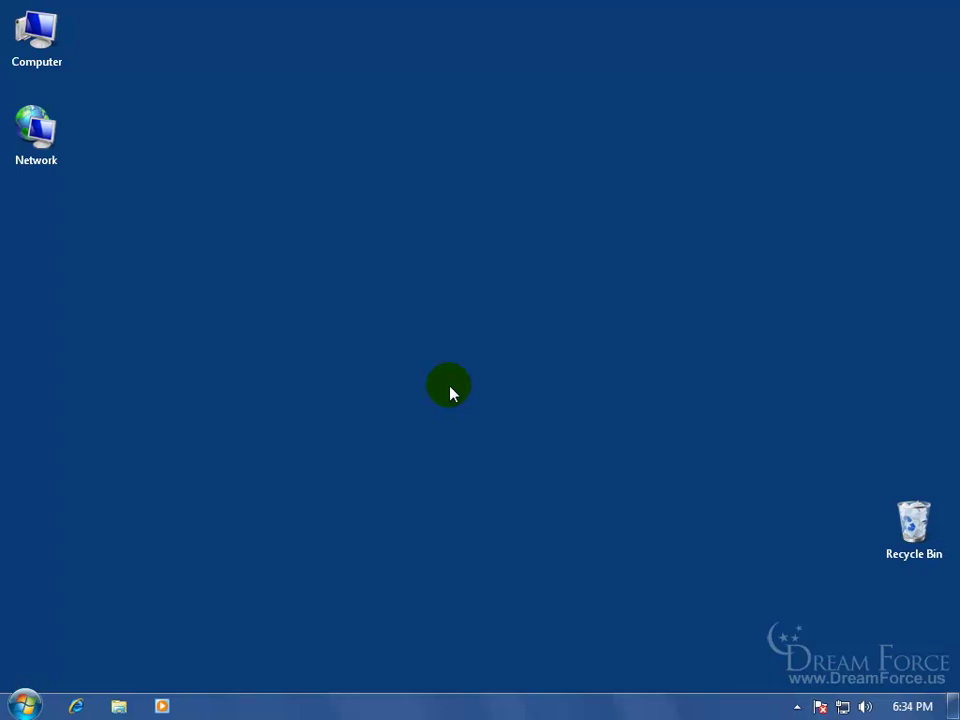
# - Open Windows Update in the System and Security category of the Control Panel
pyautogui.click(24, 706)
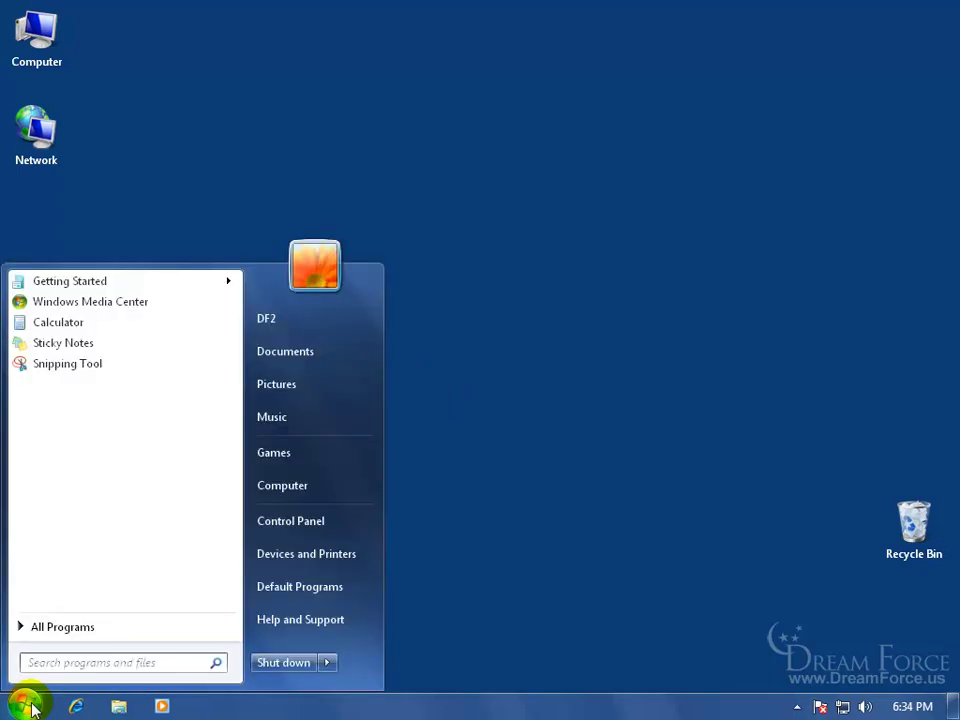
pyautogui.click(281, 525)
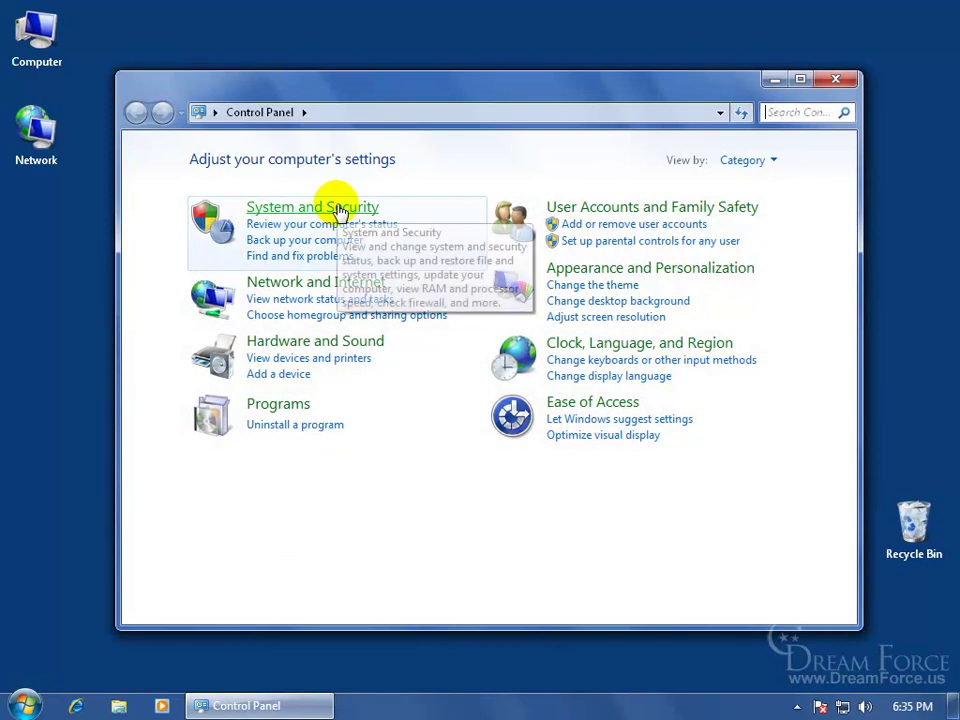
pyautogui.click(336, 208)
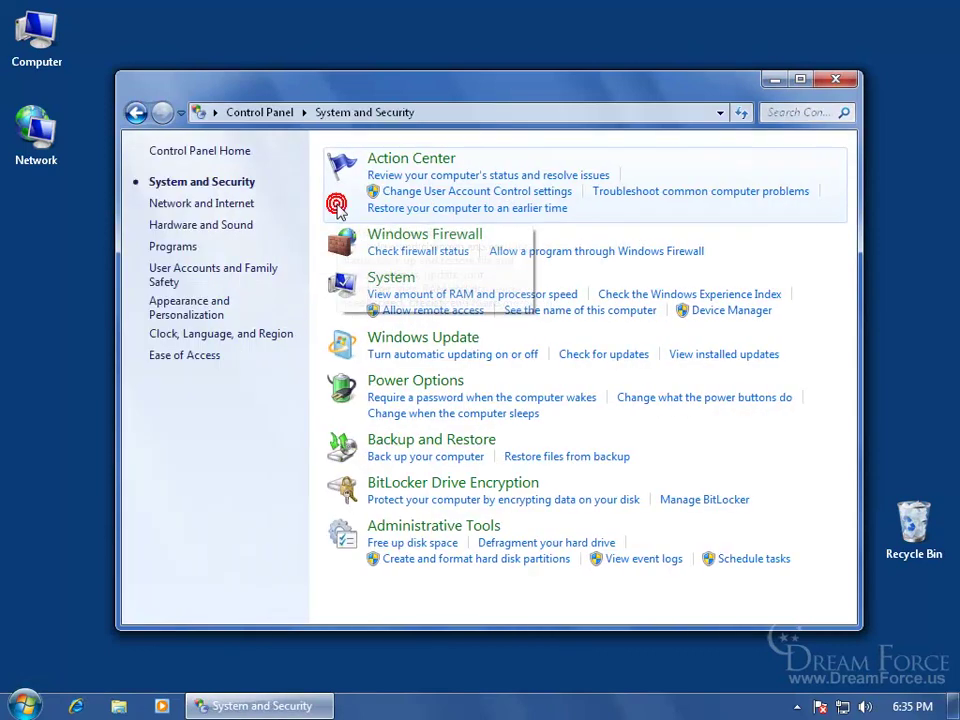
pyautogui.click(414, 345)
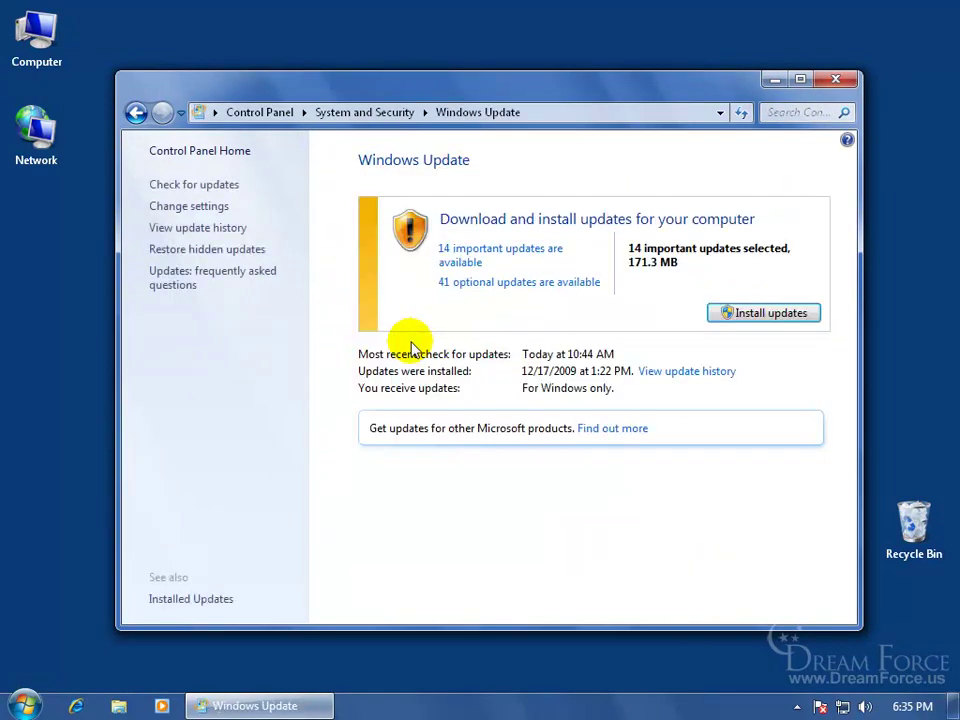
# - Mark the Spanish Language Pack for installation among the optional updates and confirm the selection
pyautogui.click(474, 290)
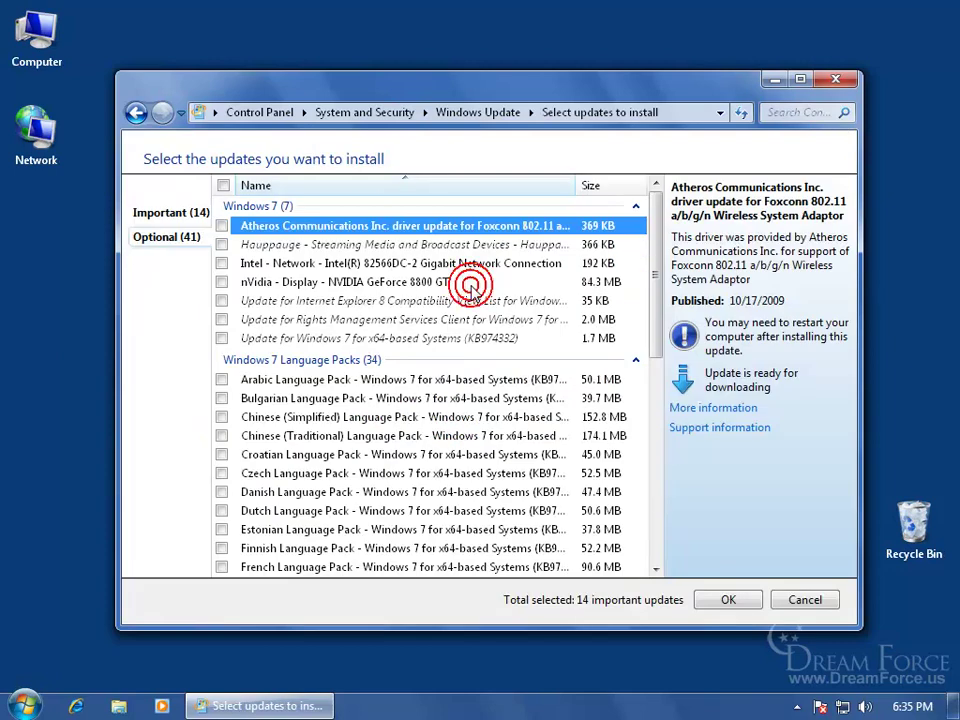
pyautogui.click(176, 214)
pyautogui.click(172, 237)
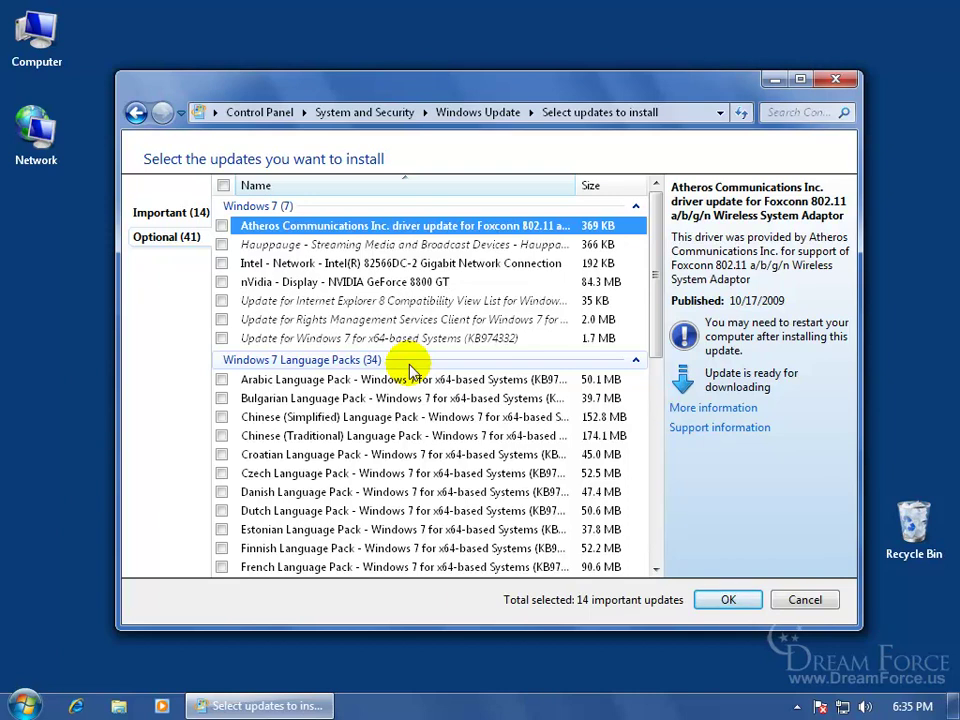
pyautogui.moveTo(651, 326); pyautogui.dragTo(641, 540)
pyautogui.click(222, 468)
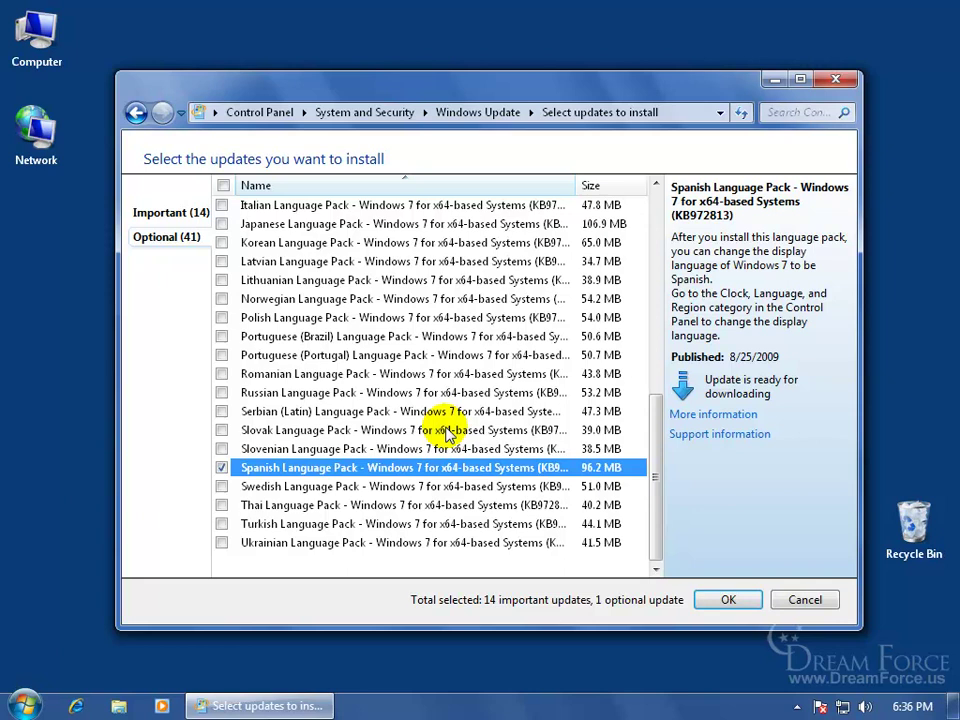
pyautogui.click(726, 600)
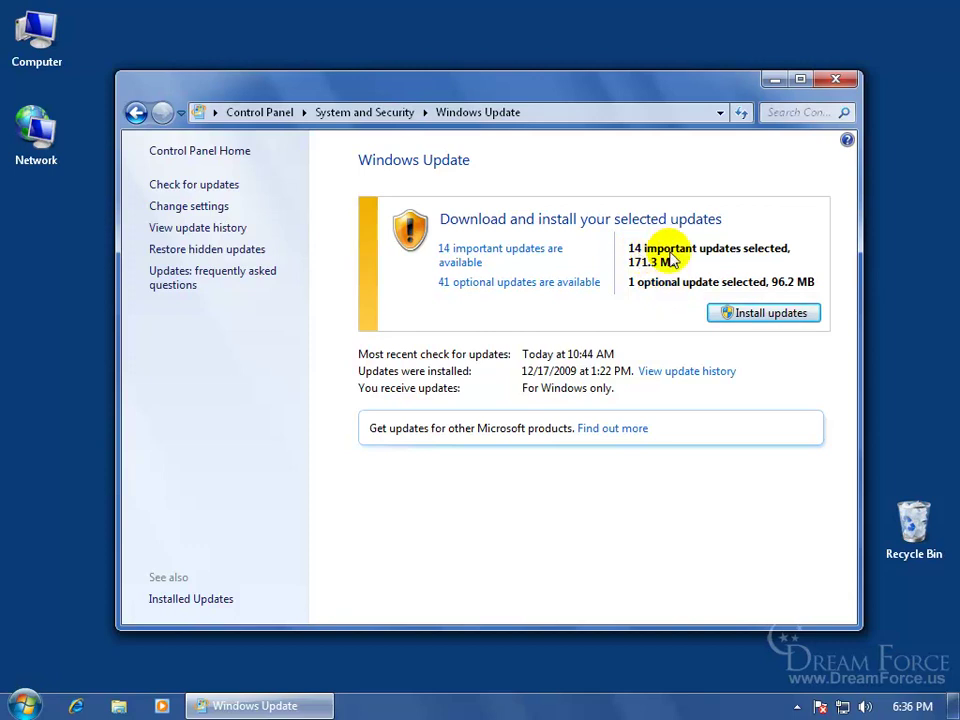
# - Deselect all important updates and start installing only the chosen optional update
pyautogui.click(536, 249)
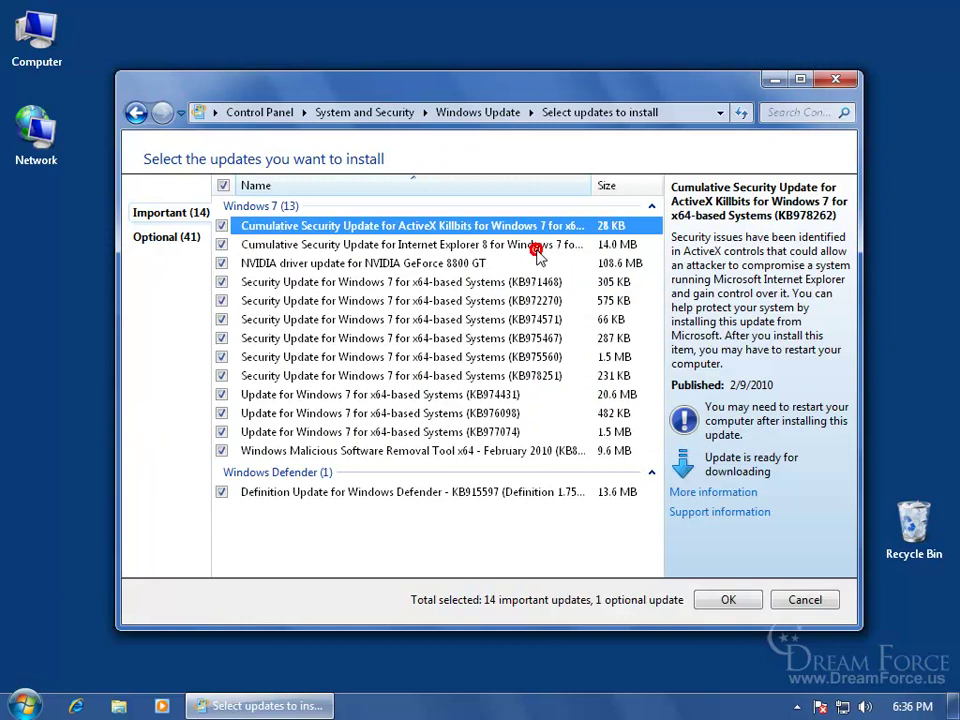
pyautogui.click(222, 185)
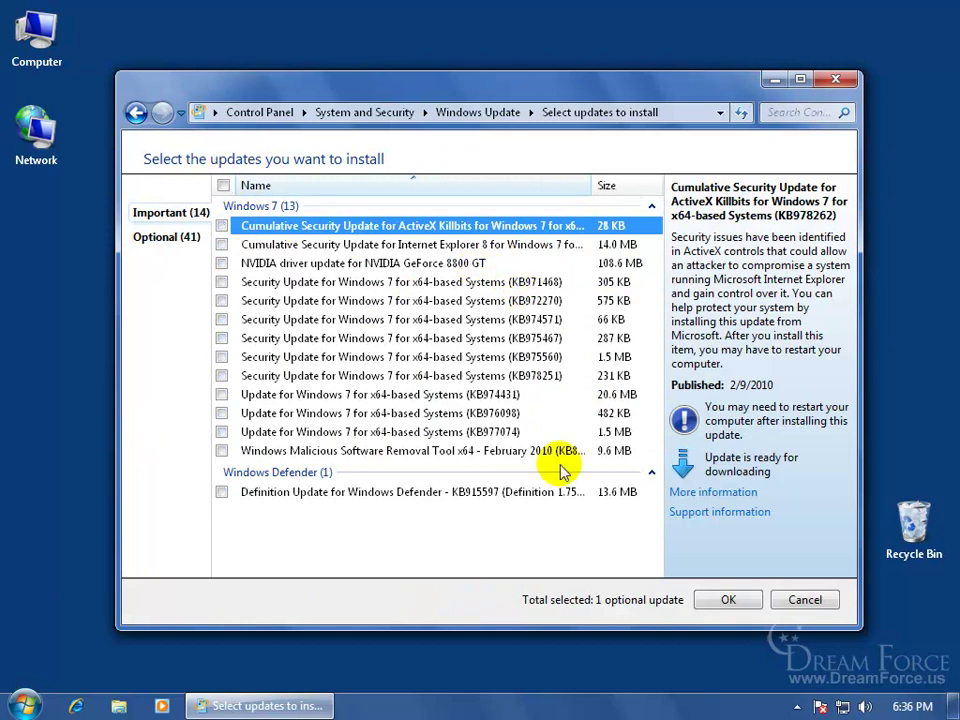
pyautogui.click(733, 600)
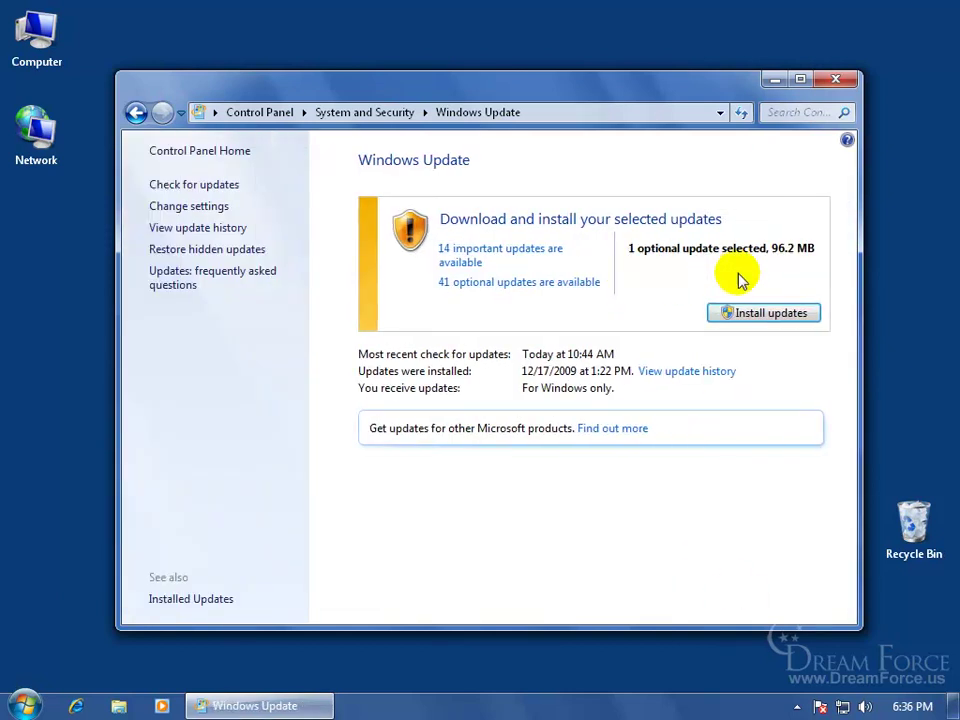
pyautogui.click(746, 313)
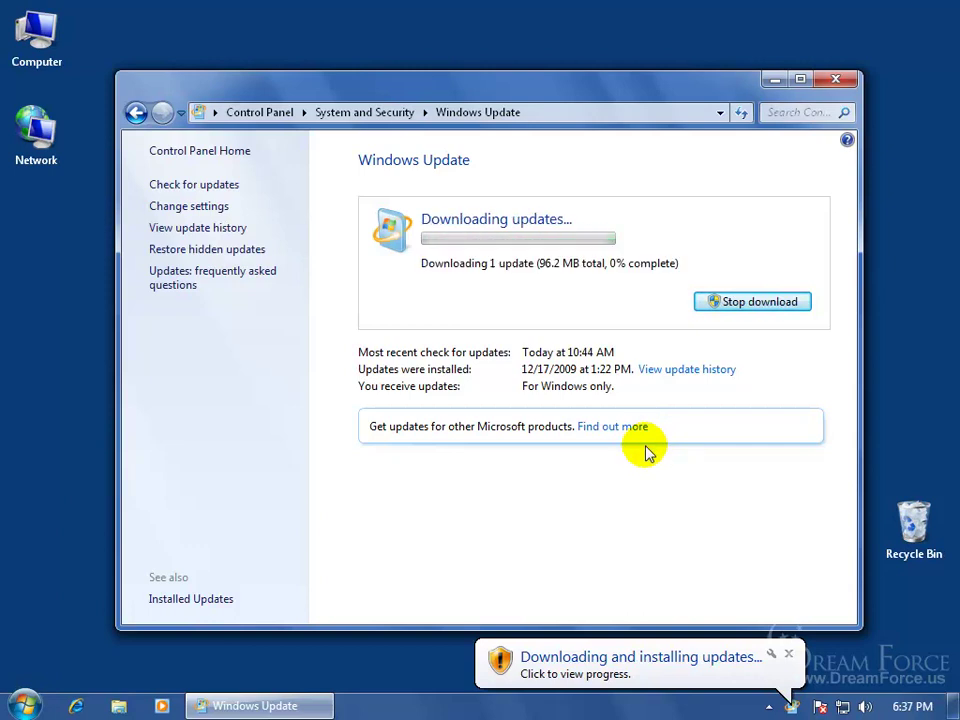
# - Check the update's download and installation progress from the notification area, closing the Windows Update window and dismissing the new-updates notification
pyautogui.click(835, 78)
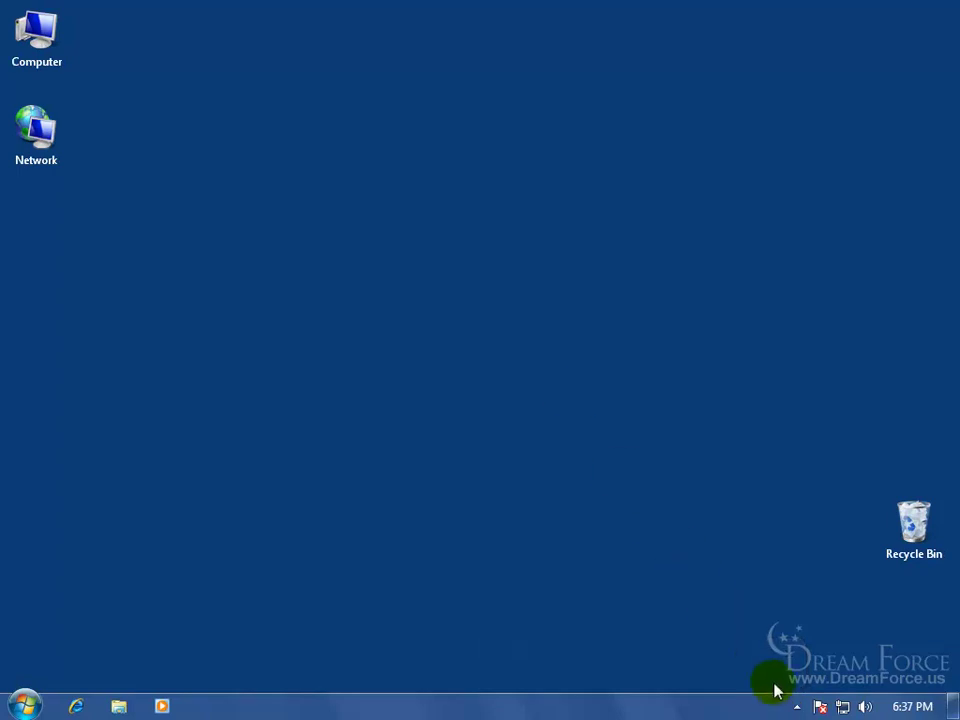
pyautogui.click(797, 706)
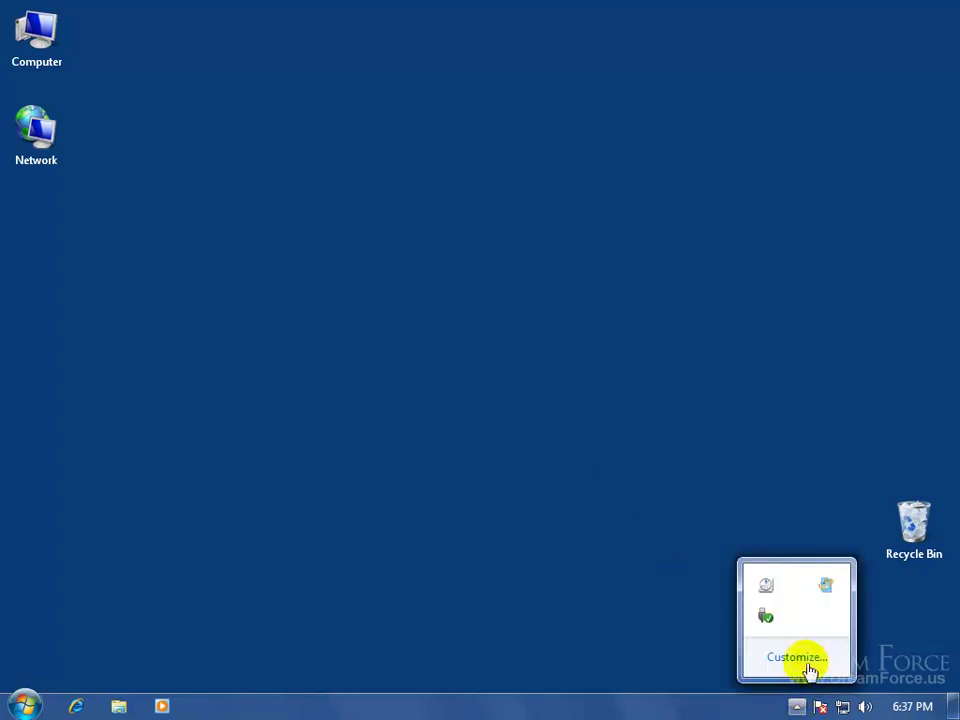
pyautogui.moveTo(827, 594)
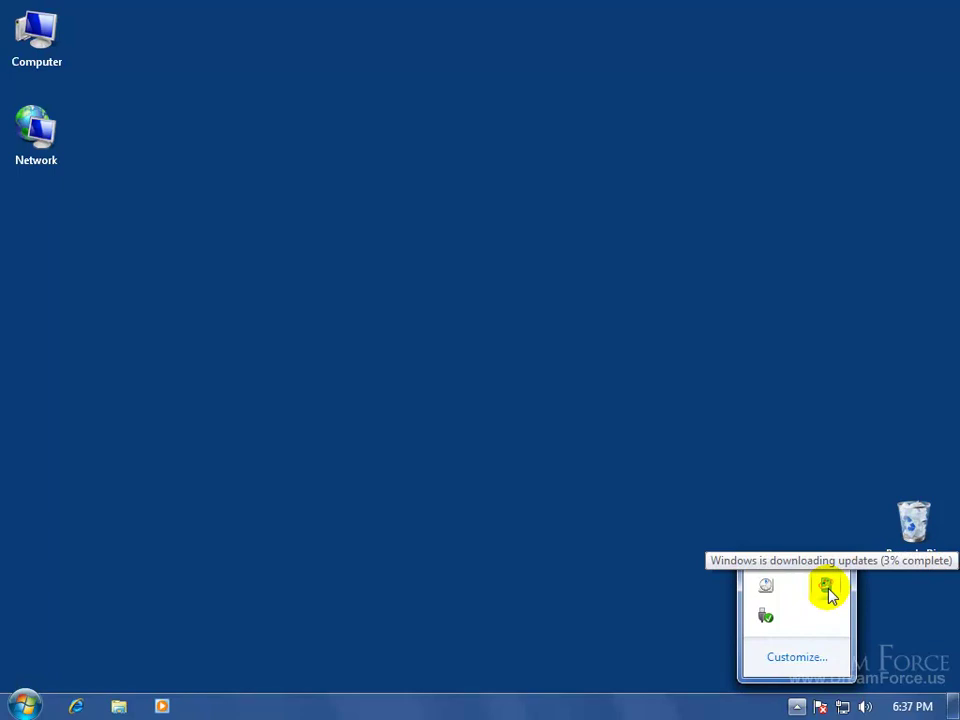
pyautogui.click(827, 591)
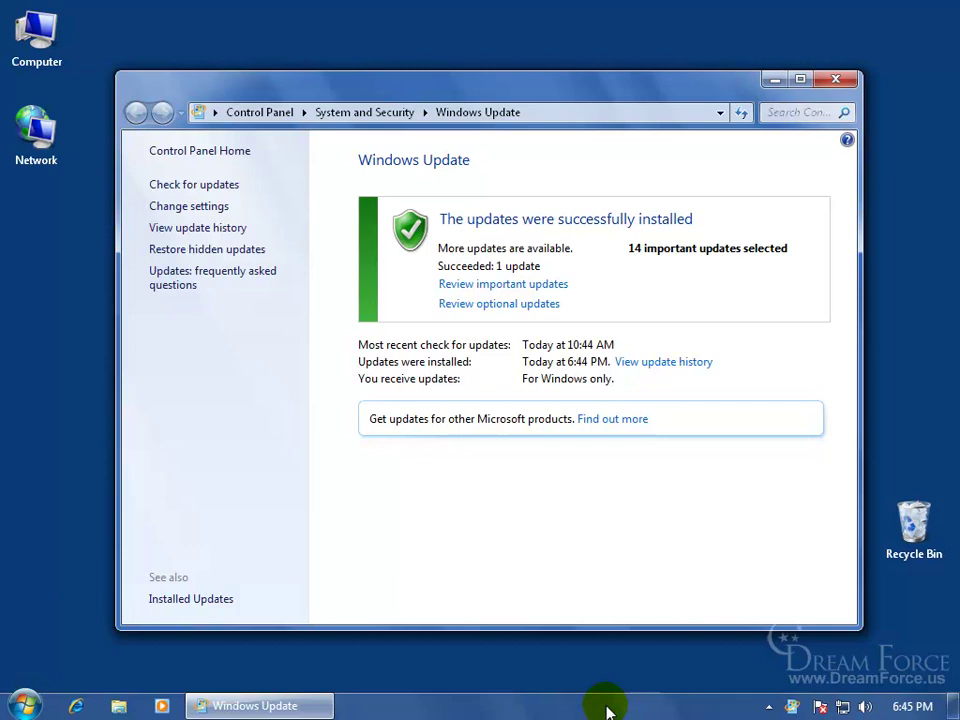
pyautogui.click(837, 80)
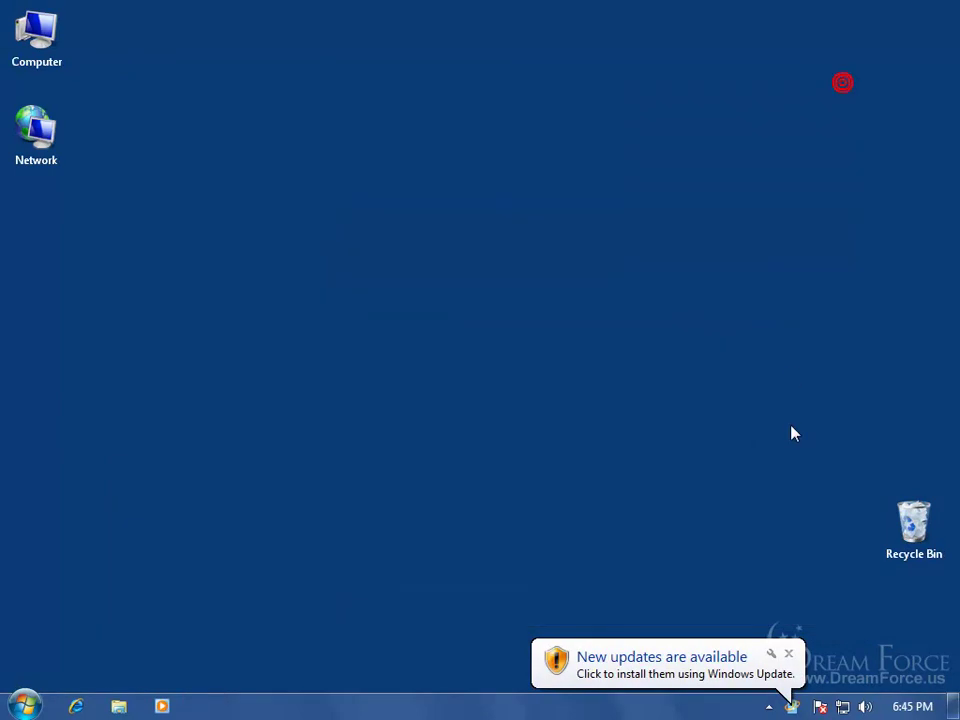
pyautogui.click(788, 653)
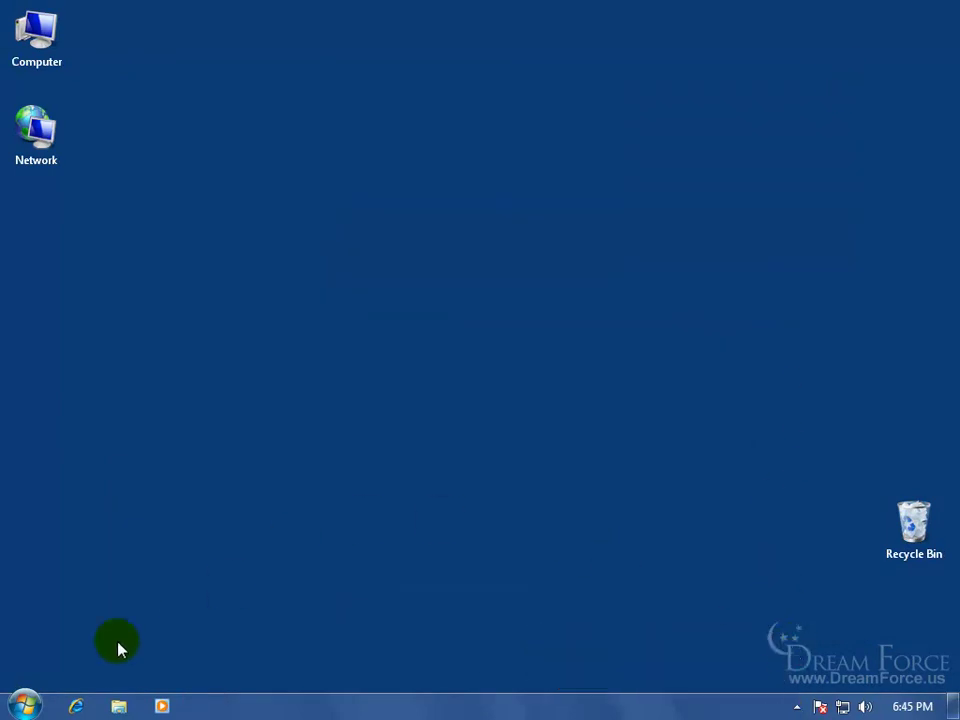
# - Search Windows for "change display language" and open the matching Region and Language settings
pyautogui.click(30, 702)
pyautogui.click(53, 662)
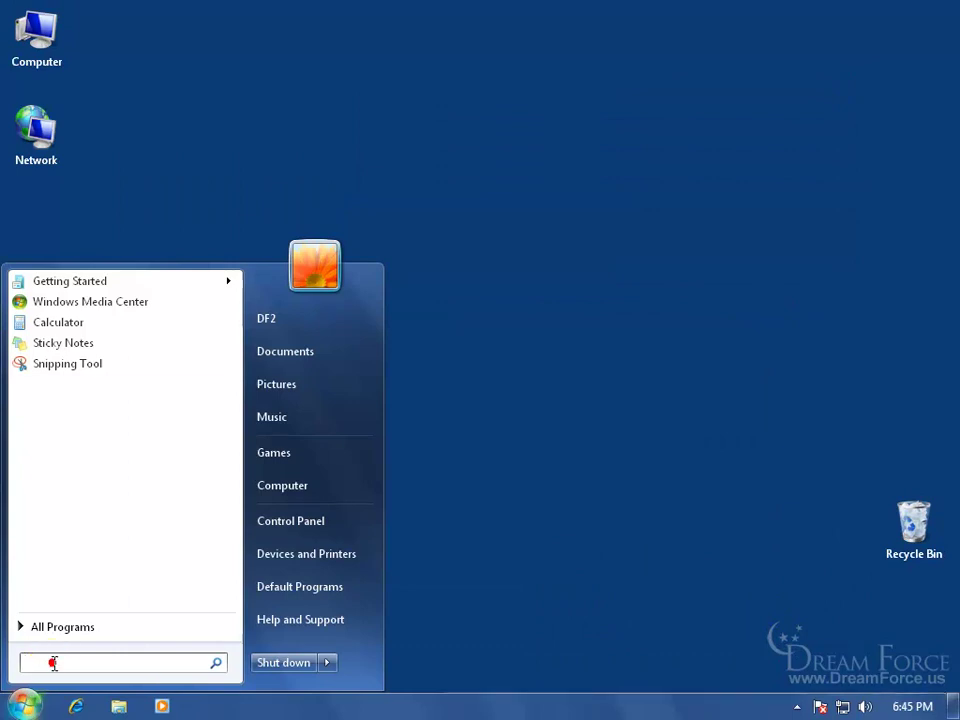
pyautogui.write('ch')
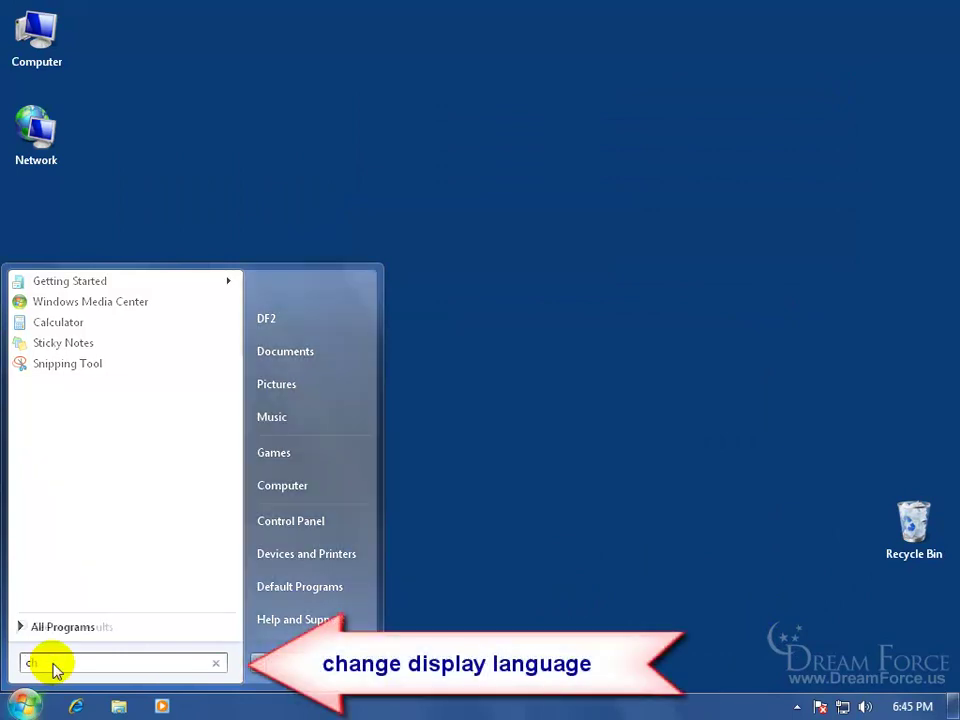
pyautogui.write('ange display language')
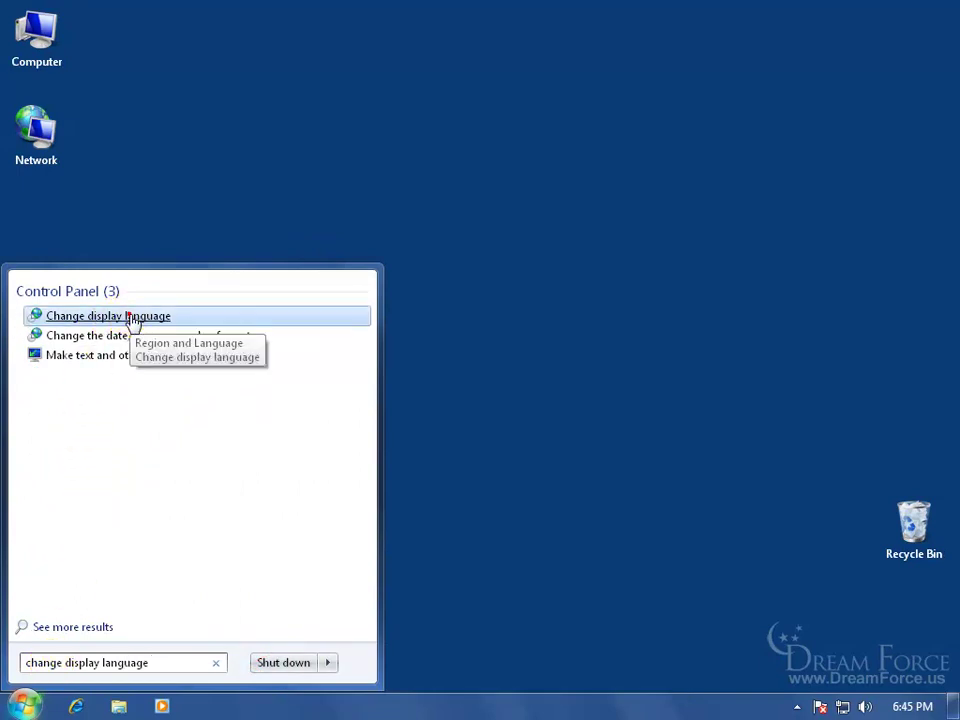
pyautogui.click(131, 318)
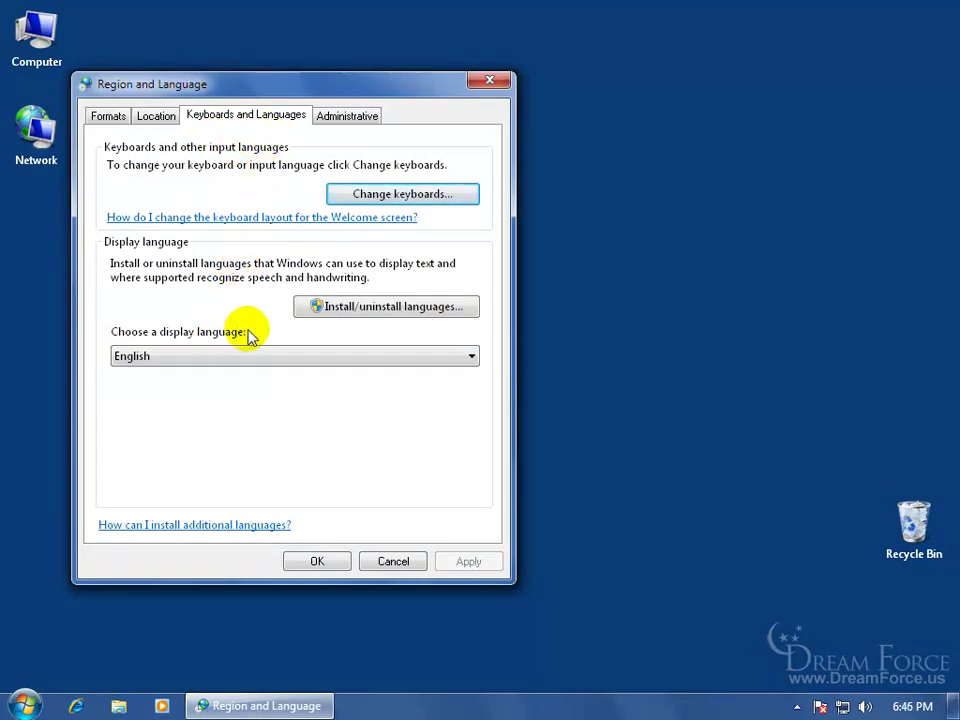
# - Set the Windows display language to español and apply the change
pyautogui.click(277, 356)
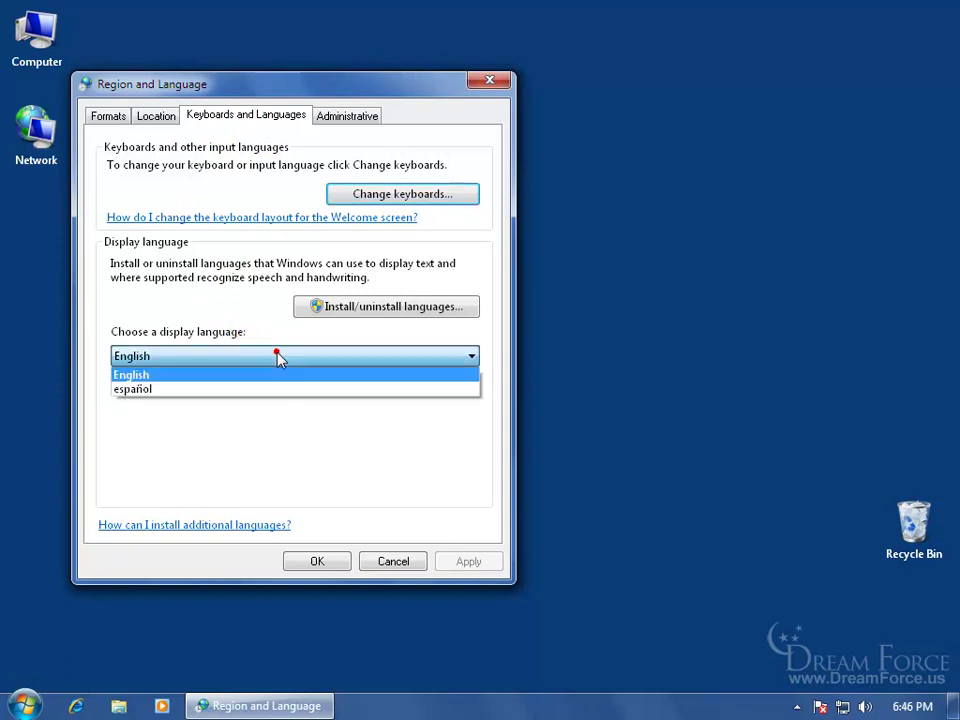
pyautogui.click(262, 388)
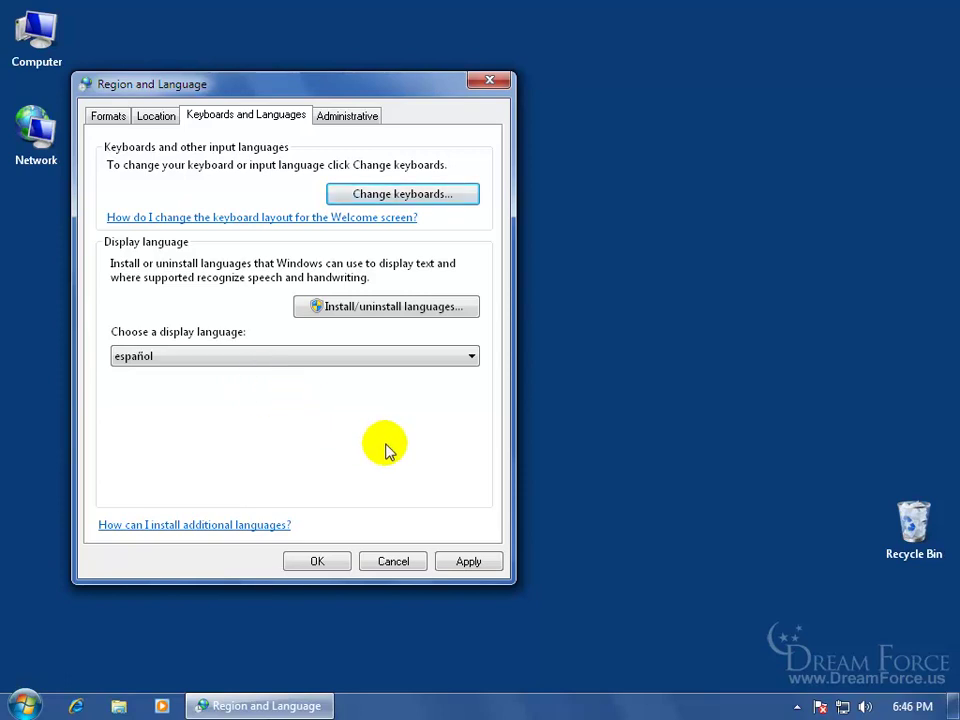
pyautogui.click(470, 561)
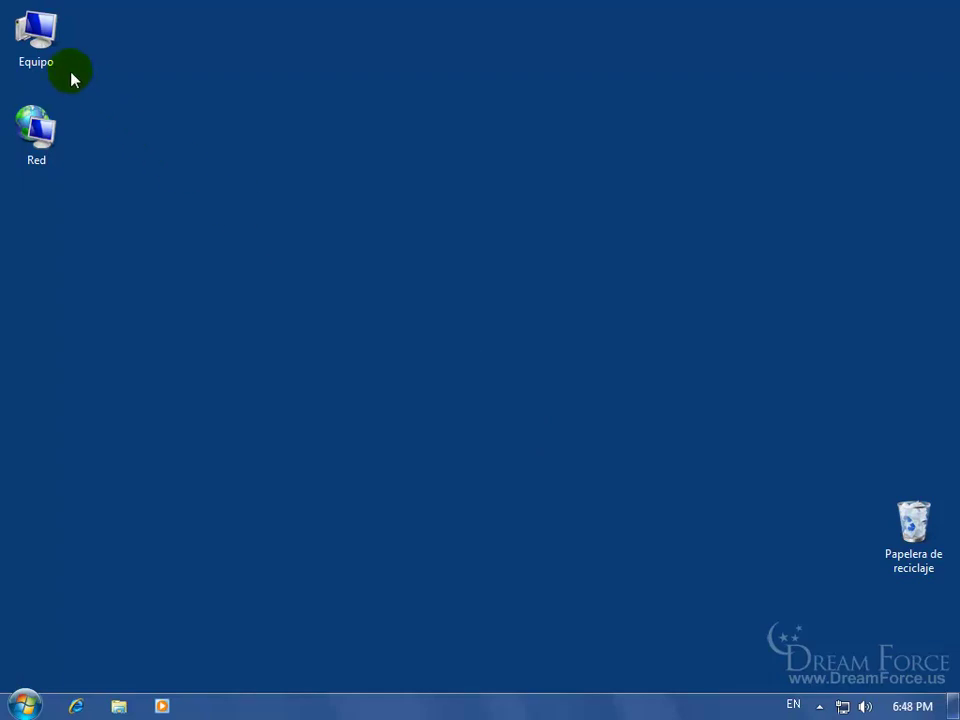
# - Look over the Equipo window to check the interface language, and close it
pyautogui.doubleClick(50, 42)
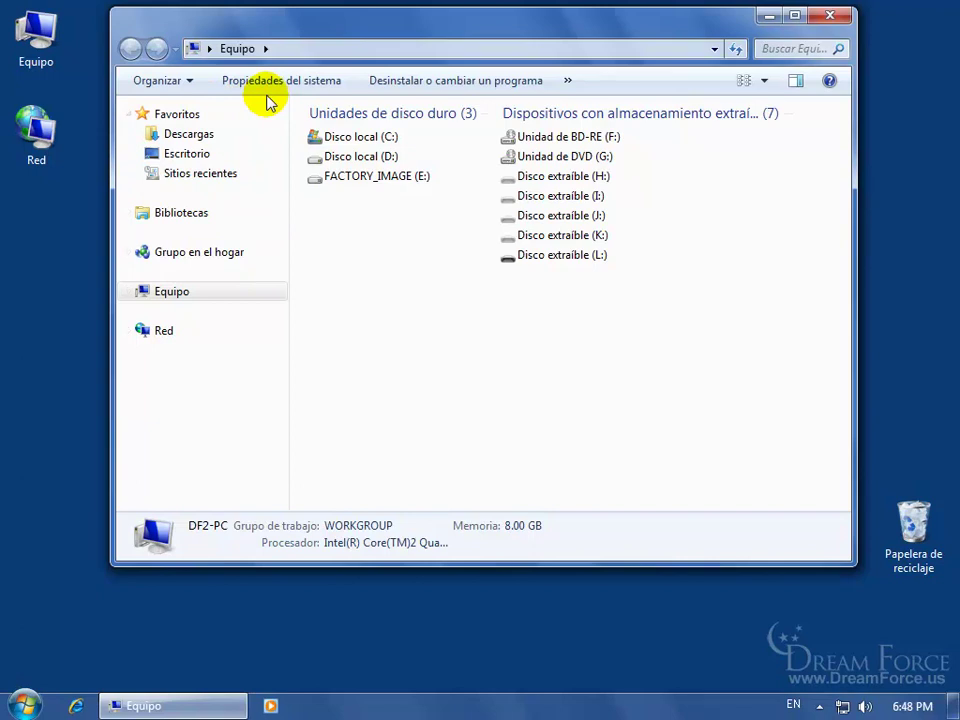
pyautogui.click(831, 18)
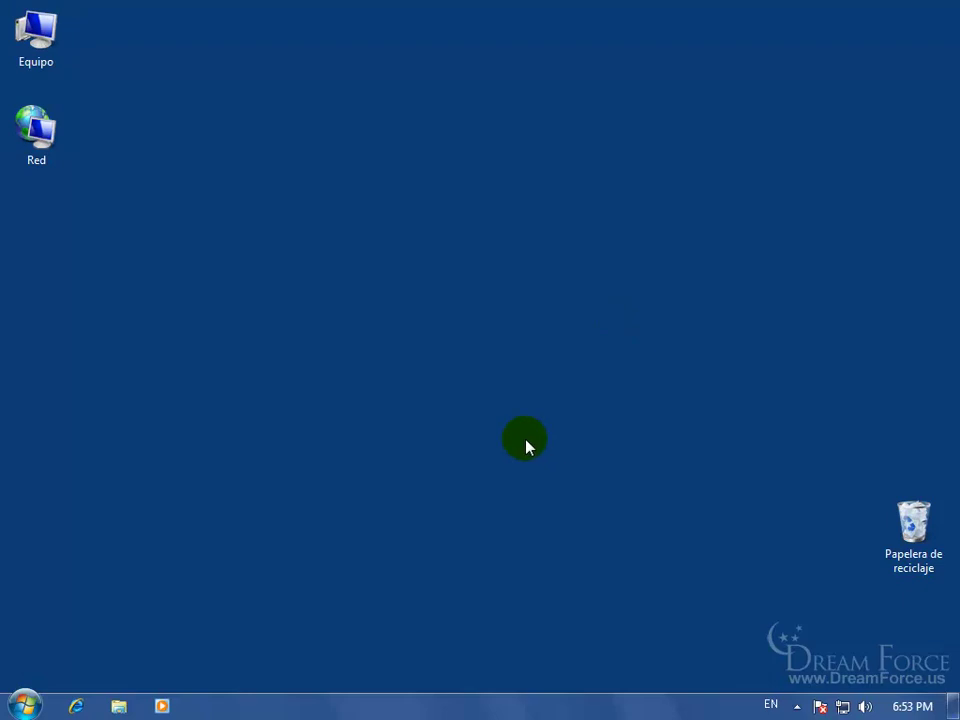
# - Open Configuración regional y de idioma from the Reloj, idioma y región category of the Panel de control
pyautogui.click(24, 706)
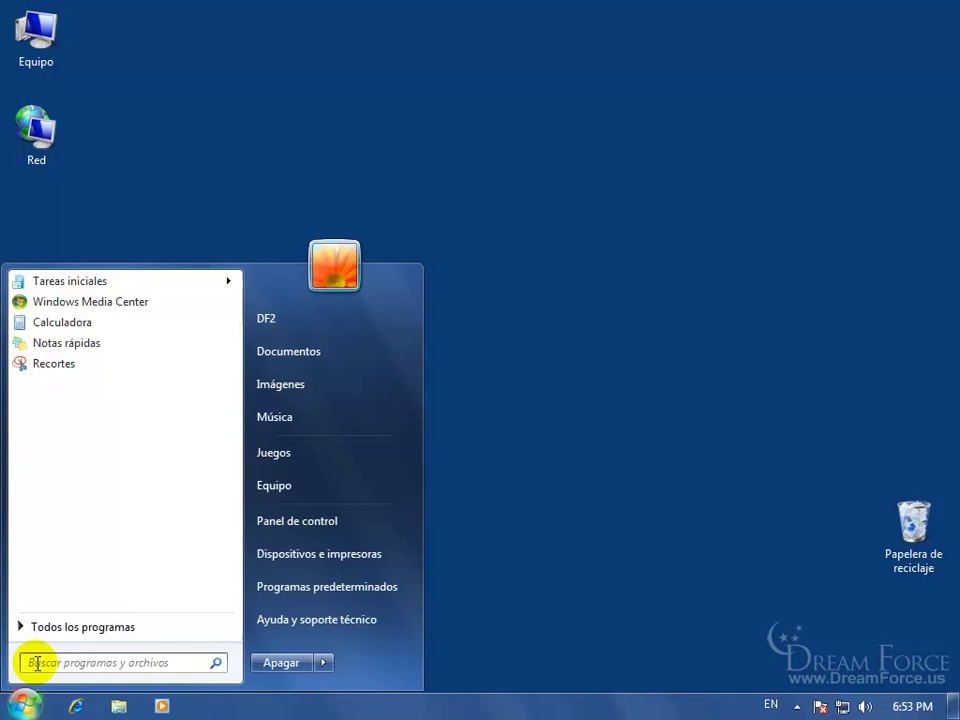
pyautogui.click(303, 526)
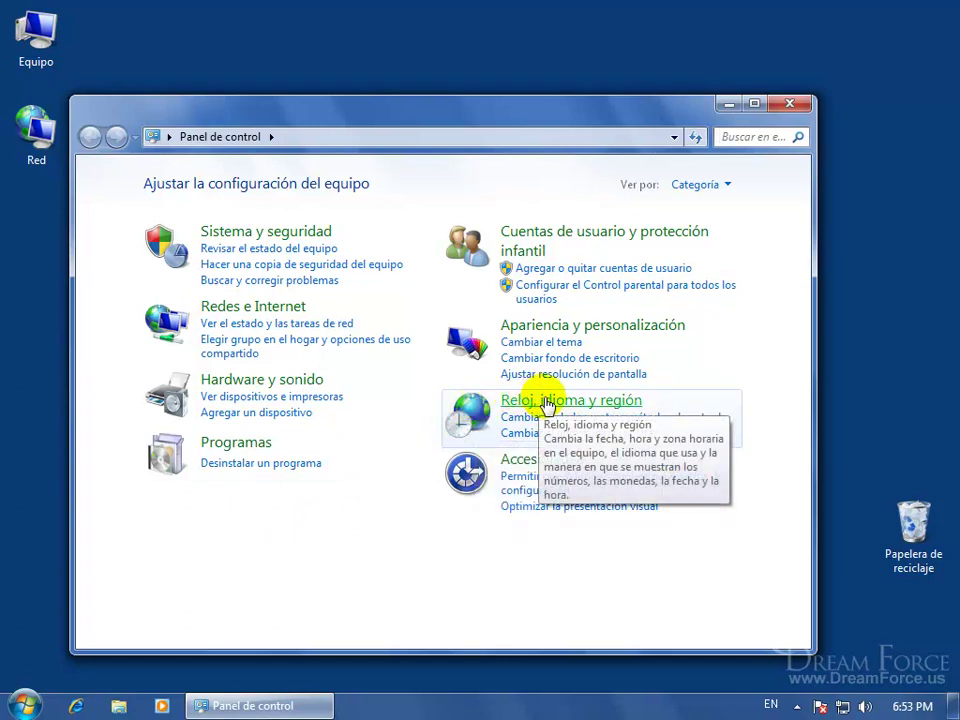
pyautogui.click(548, 401)
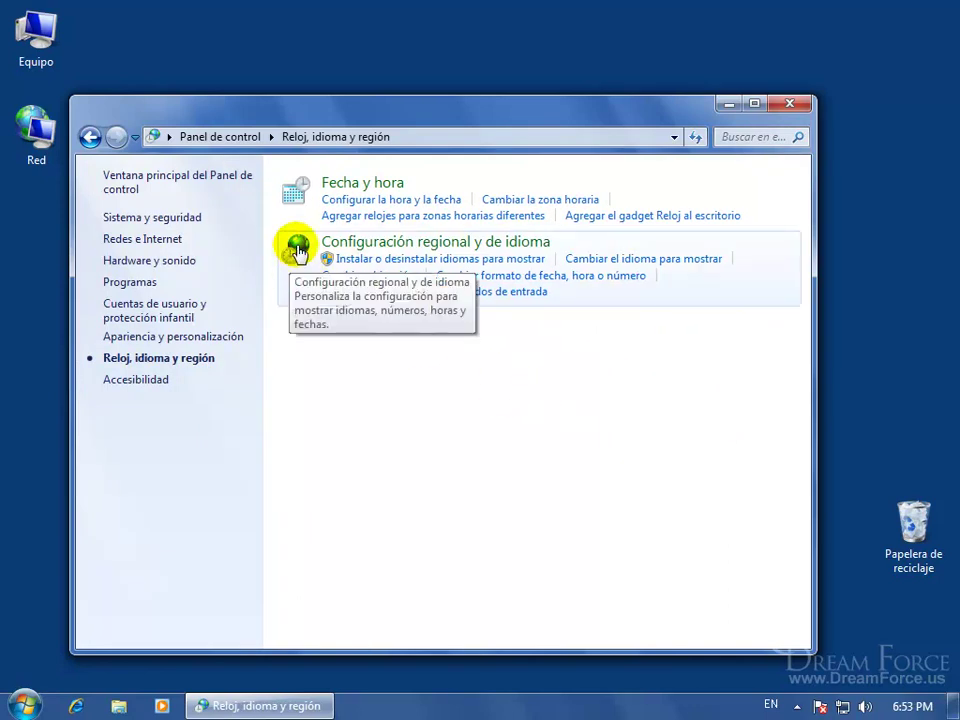
pyautogui.click(360, 248)
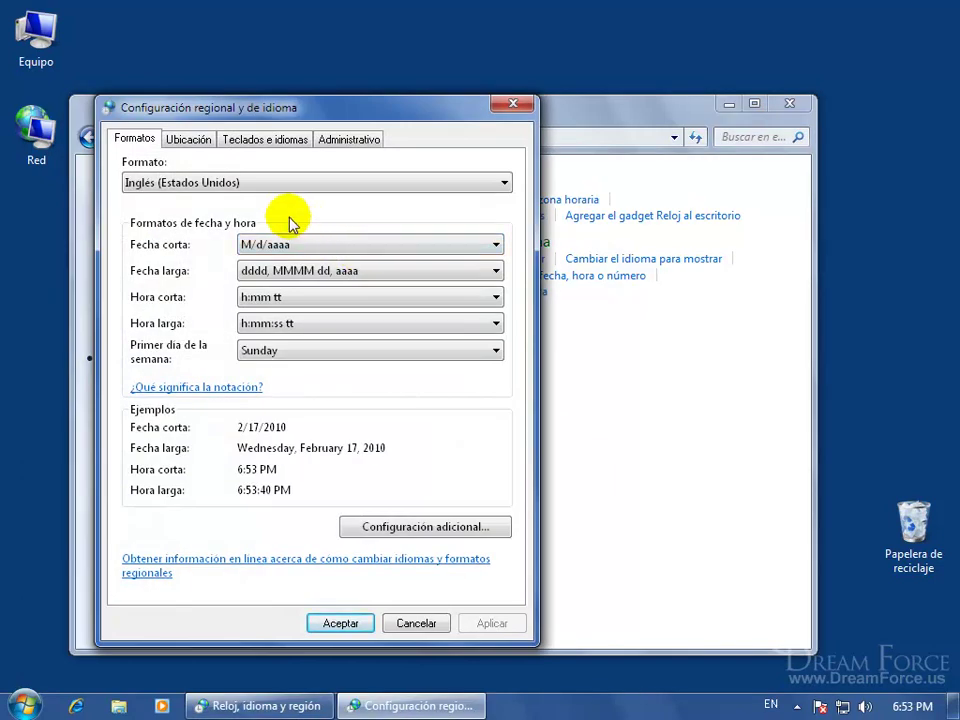
# - Set the display language to English in the keyboard and language settings and accept the change
pyautogui.click(287, 144)
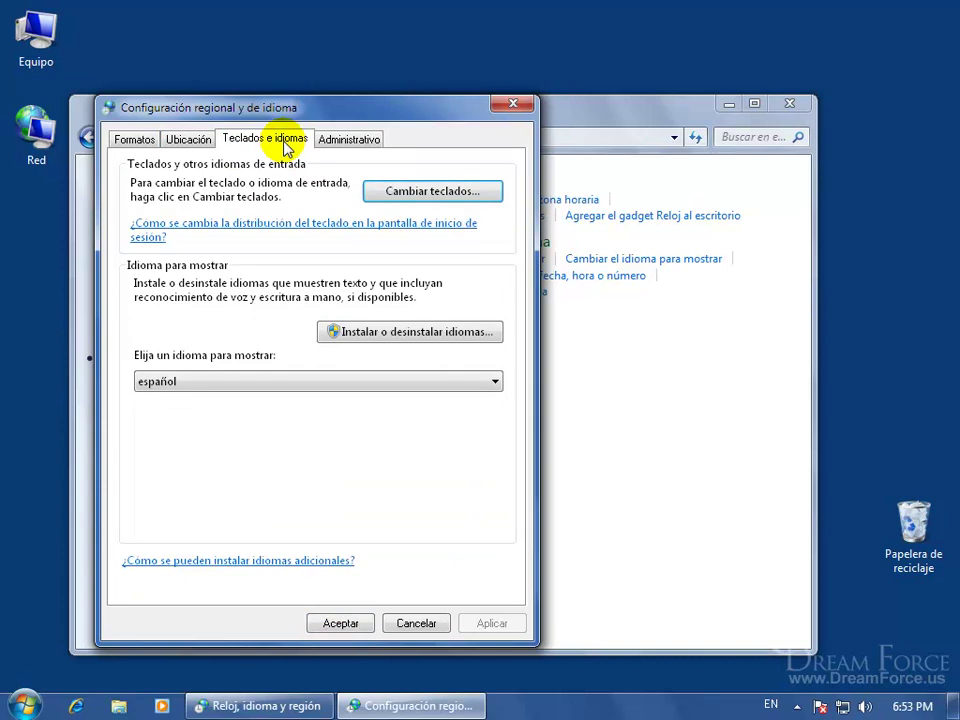
pyautogui.click(257, 381)
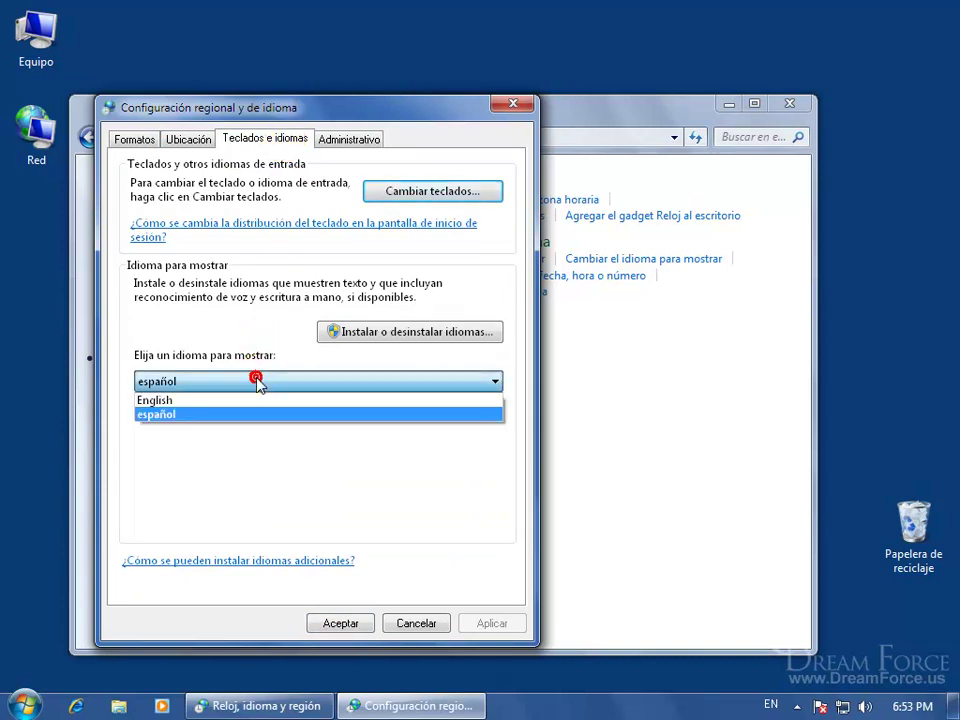
pyautogui.click(251, 400)
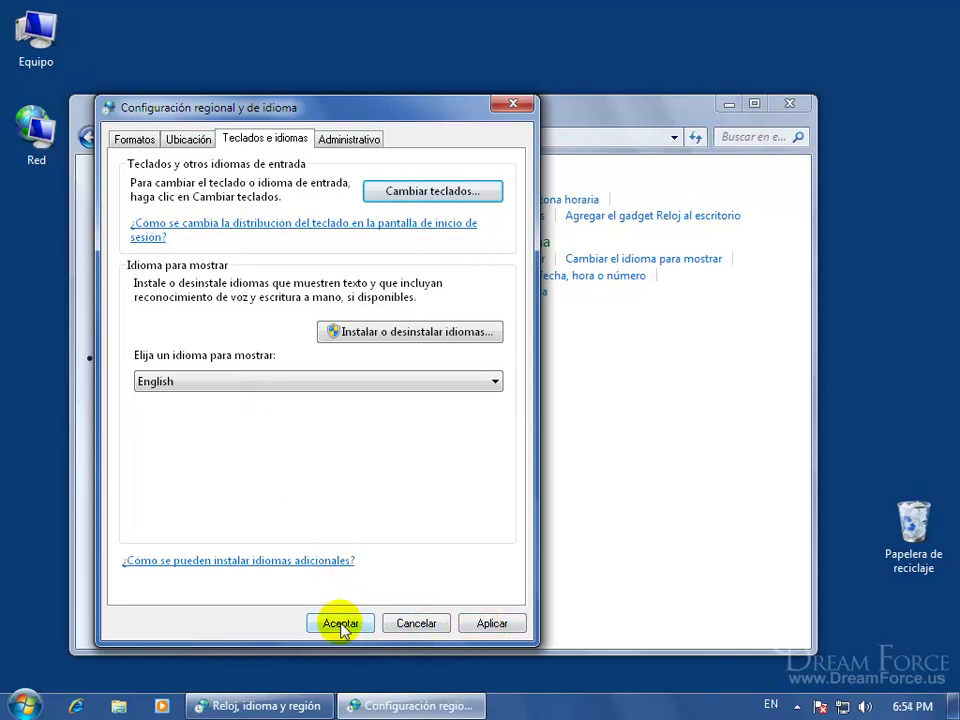
pyautogui.click(340, 624)
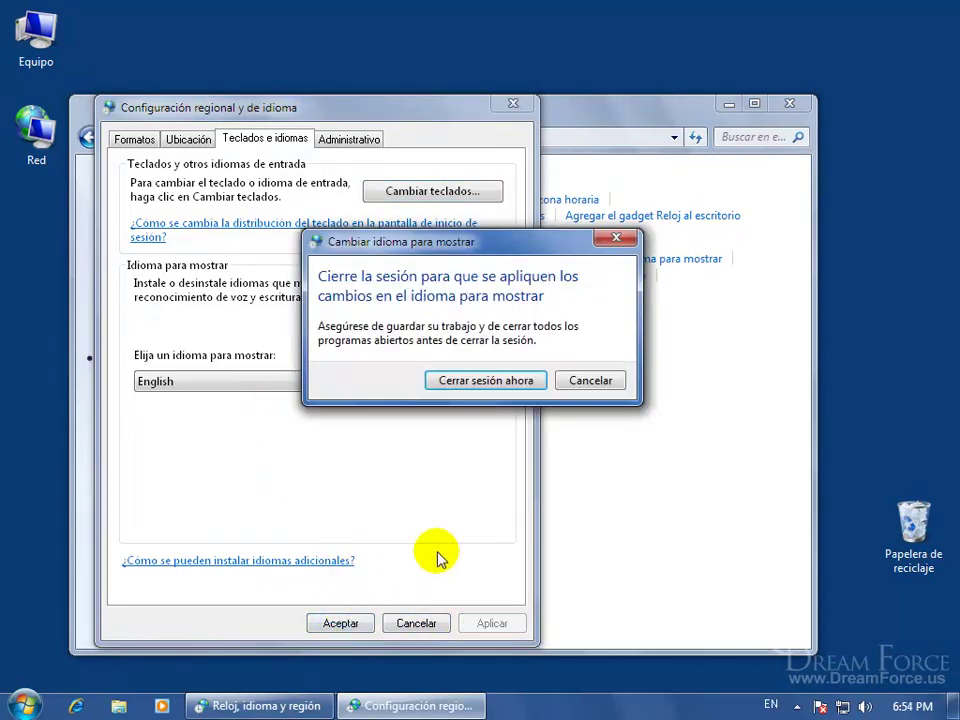
# - Log off to apply the display language change, and open Region and Language from the Clock, Language, and Region category of the Control Panel
pyautogui.click(465, 390)
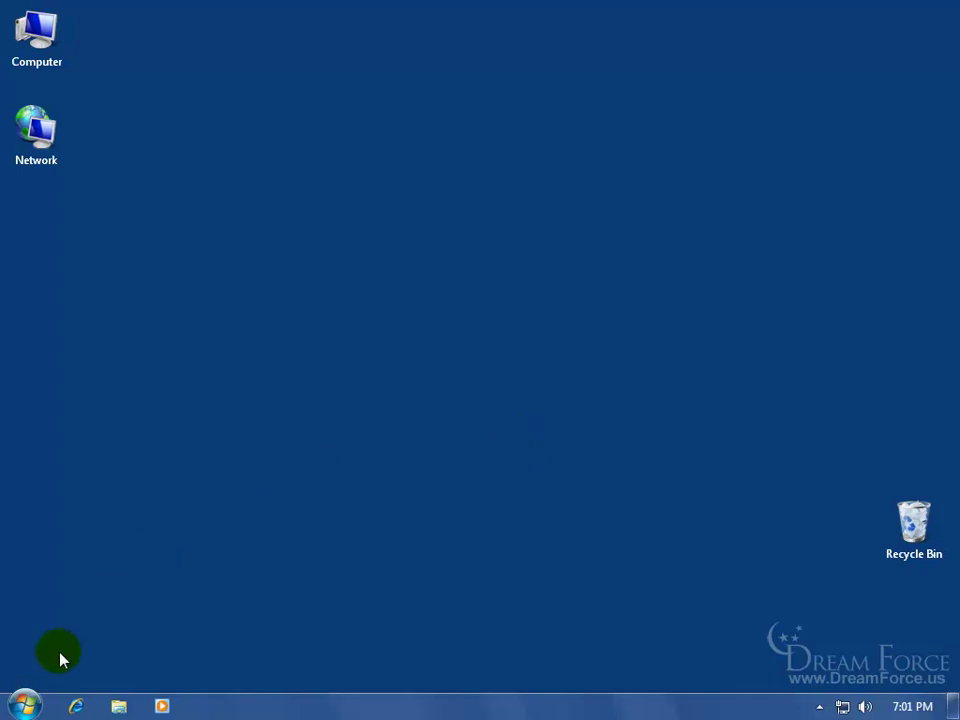
pyautogui.click(24, 706)
pyautogui.click(284, 537)
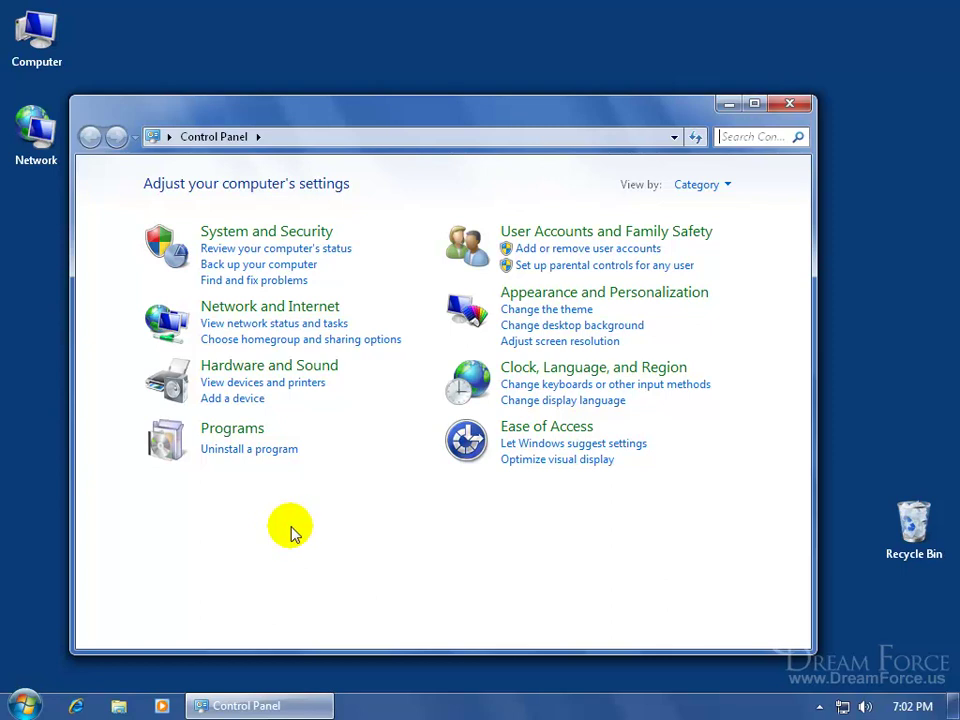
pyautogui.click(557, 371)
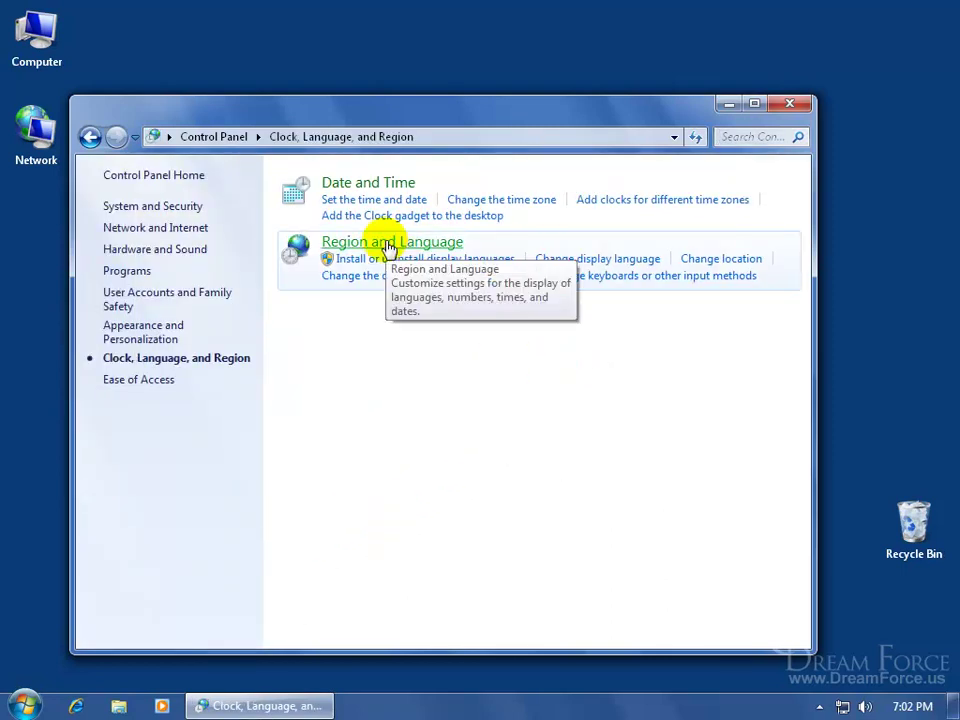
pyautogui.click(388, 243)
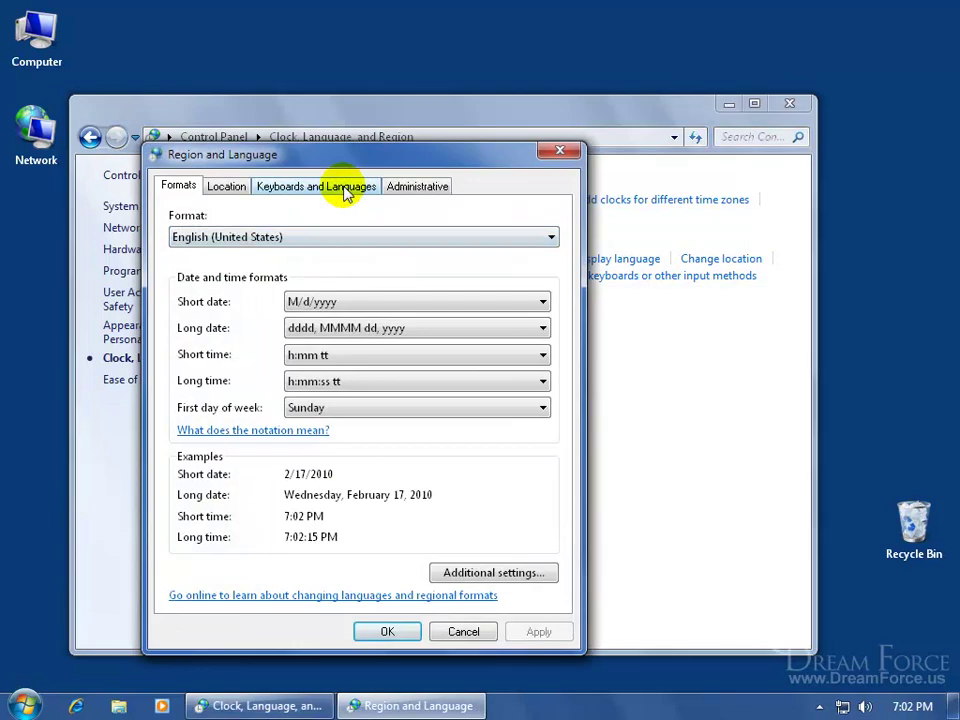
# - Start uninstalling display languages from the keyboard and language settings, and select Spanish (español) for removal
pyautogui.click(344, 190)
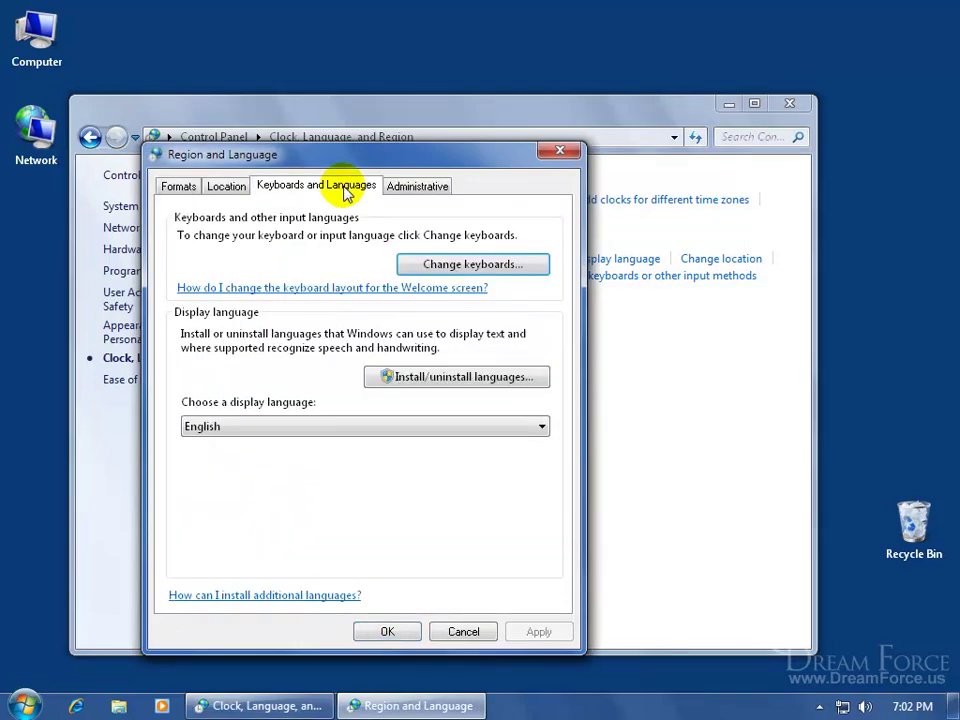
pyautogui.click(416, 384)
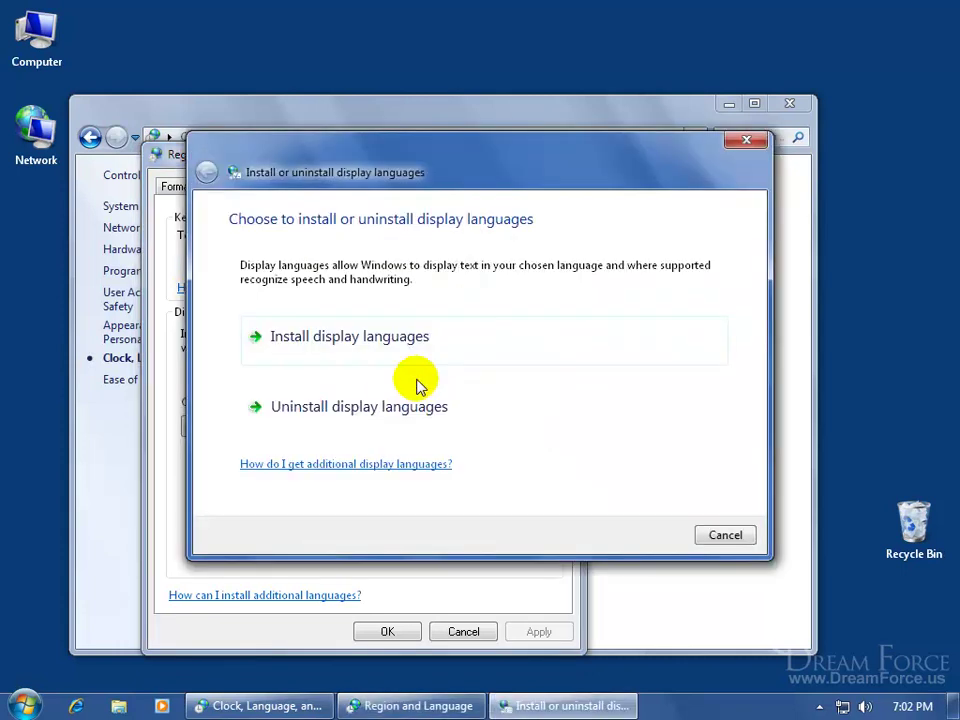
pyautogui.click(395, 410)
pyautogui.click(252, 354)
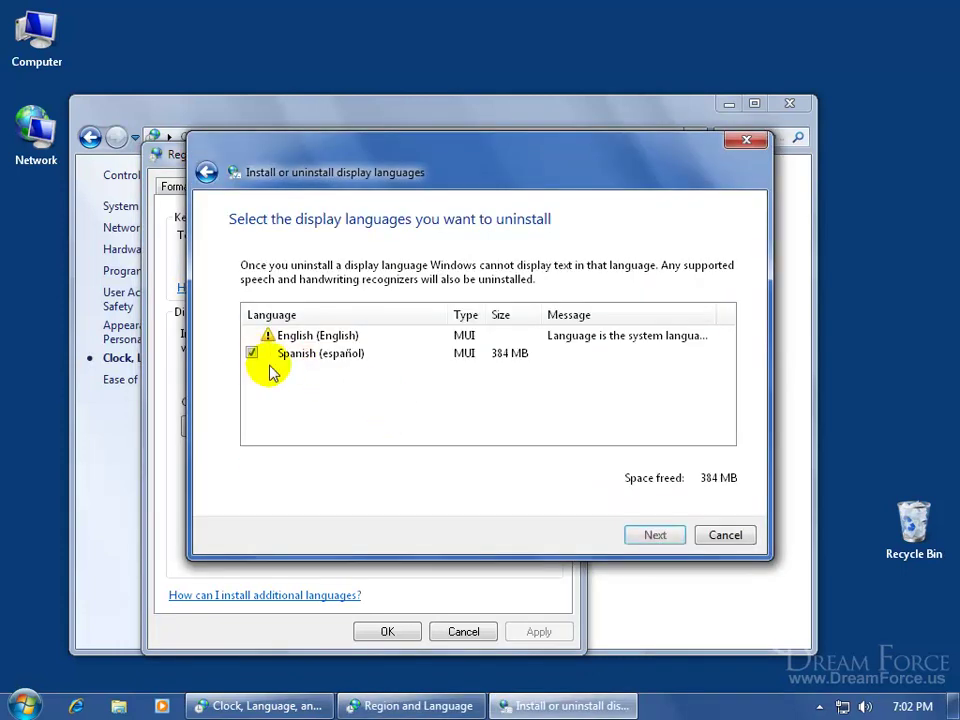